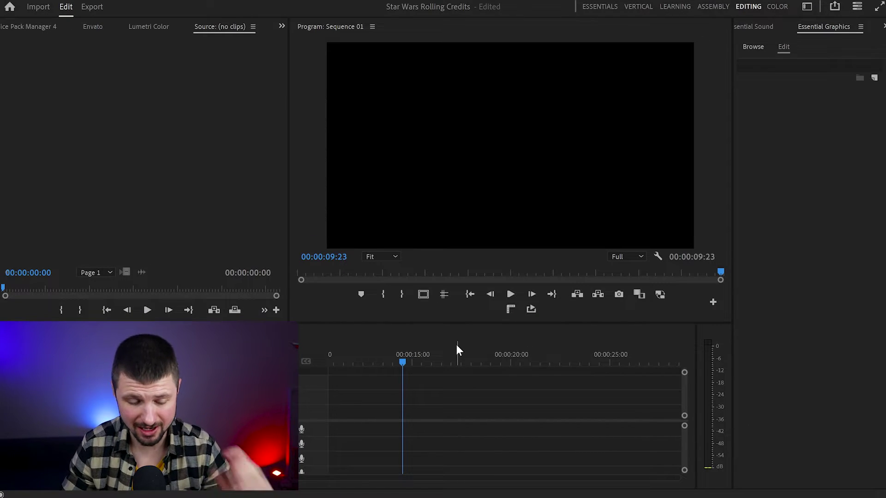
Switch to the Type tool to add text to the empty Sequence 01.
key("t")
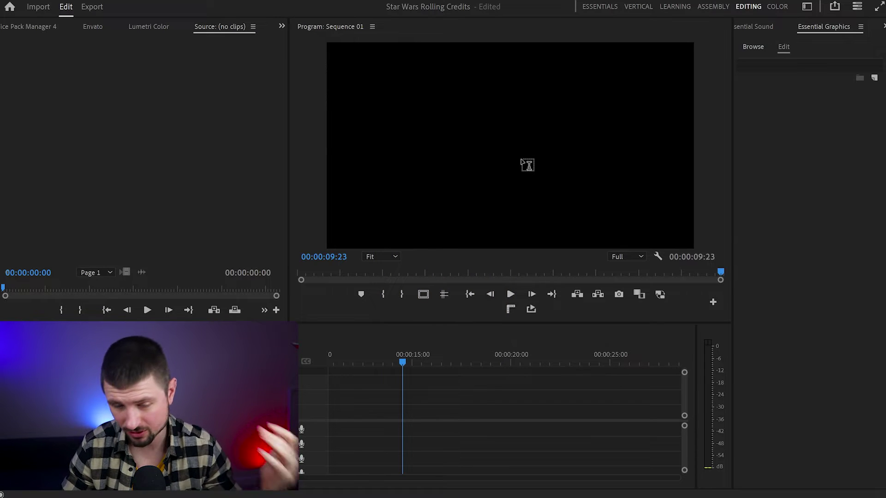
Create a text box in the upper middle of the frame set in Myriad Pro Bold Condensed.
left_click(491, 106)
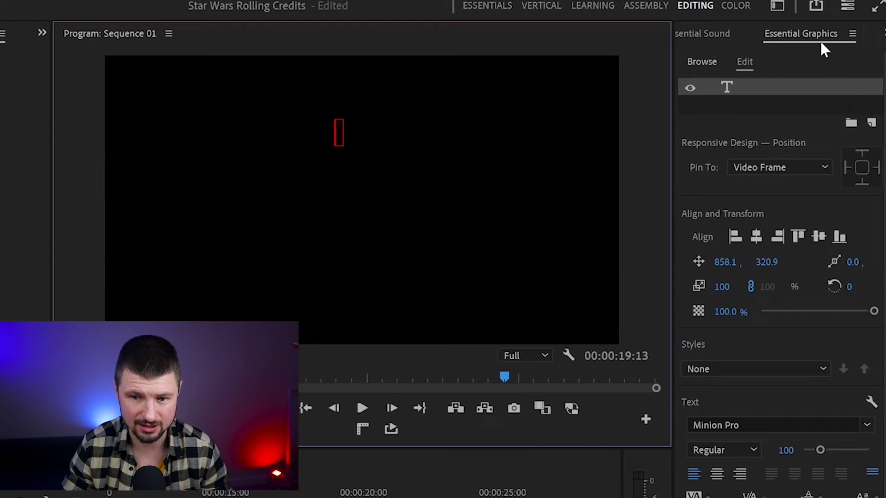
scroll(785, 412, "down", 1)
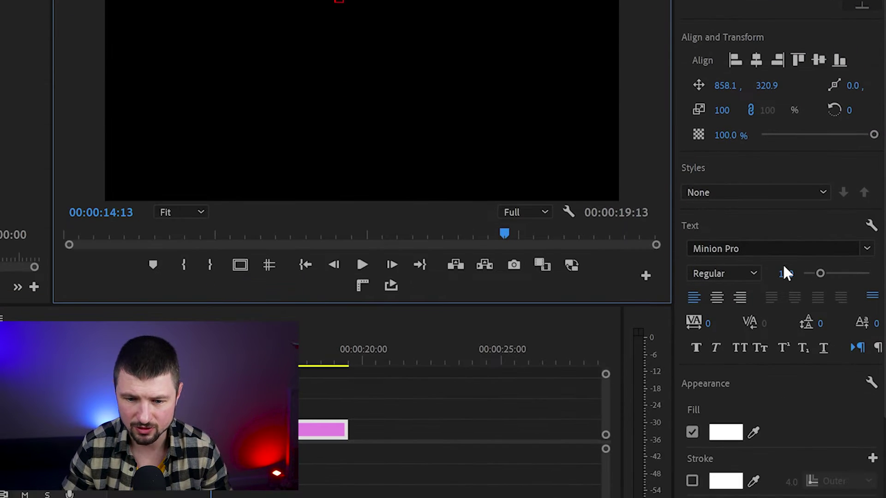
left_click(787, 250)
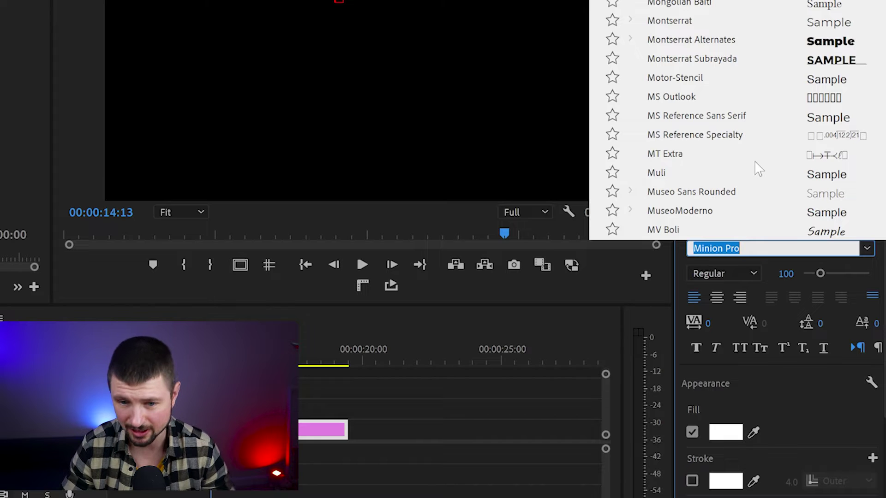
scroll(757, 159, "down", 4)
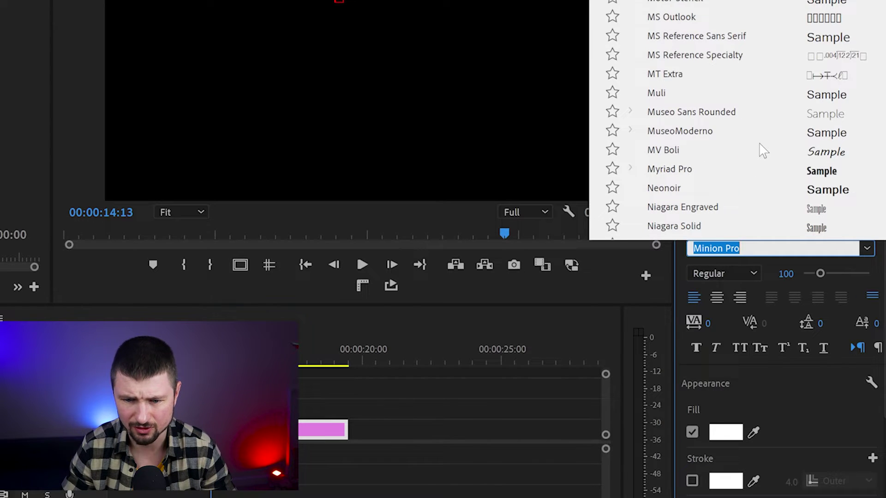
scroll(765, 152, "down", 1)
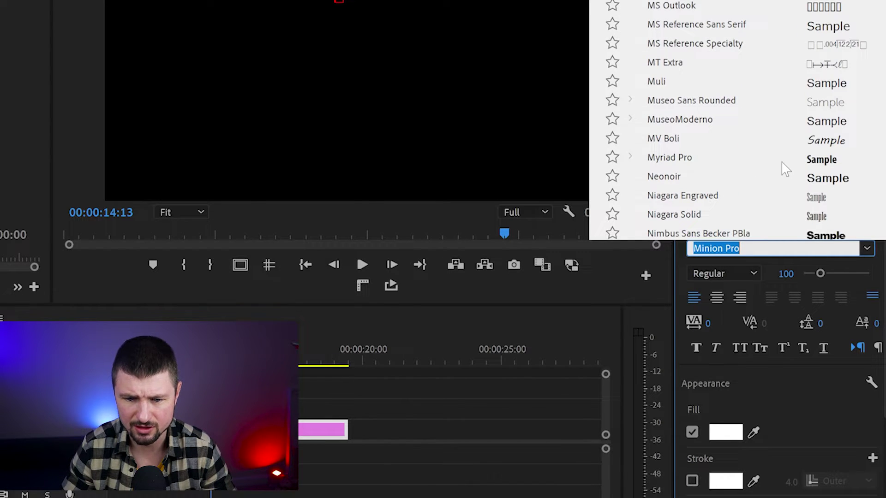
left_click(787, 165)
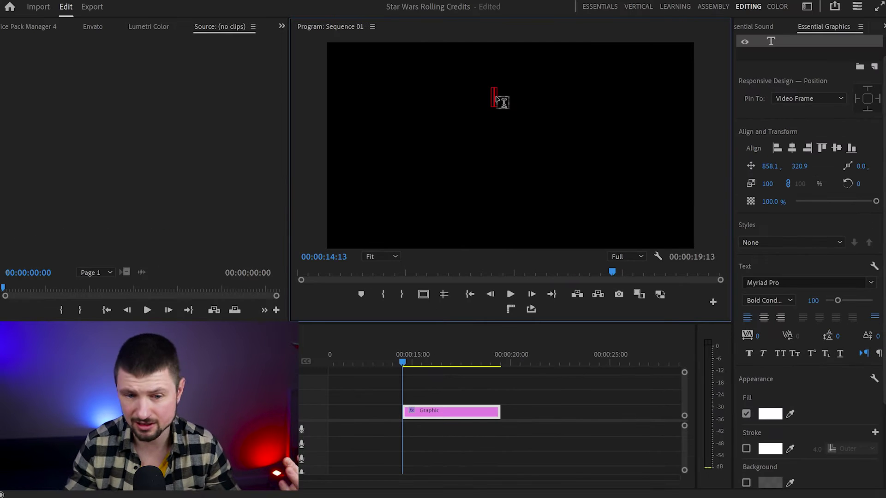
Type 'cast', move it to the top centre, and set Tracking to 28.
type("cast")
left_click_drag(503, 104, 509, 82)
left_click(818, 226)
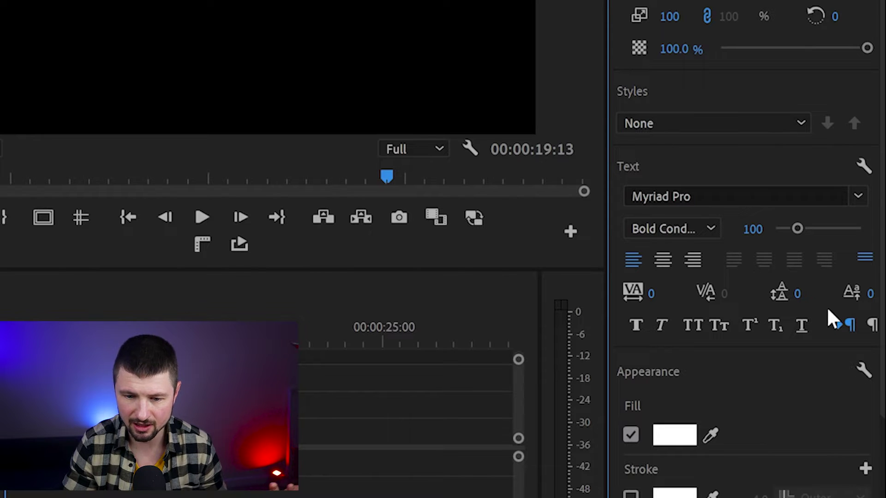
mouse_move(802, 229)
left_mouse_down()
mouse_move(815, 227)
mouse_move(802, 229)
left_mouse_up()
scroll(804, 391, "down", 2)
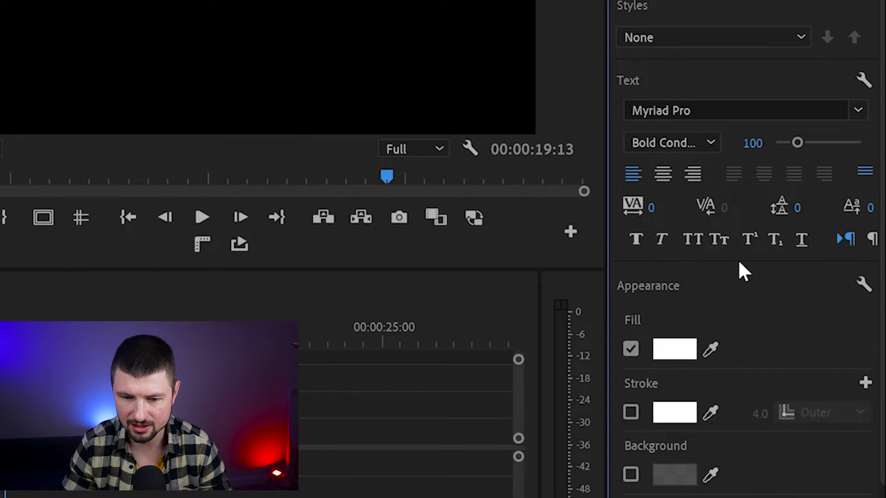
scroll(739, 257, "down", 3)
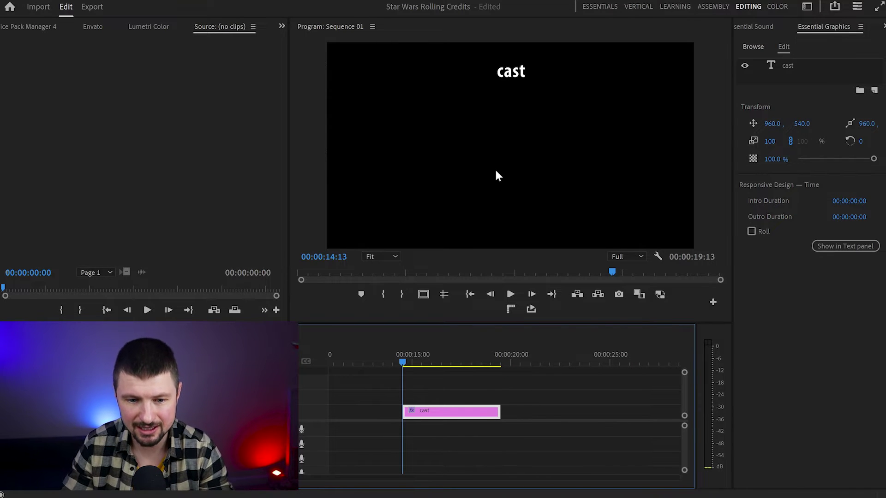
Paste the nine cast names into a new text box, scale it to 67%, and place it under the heading.
key("t")
left_click(503, 160)
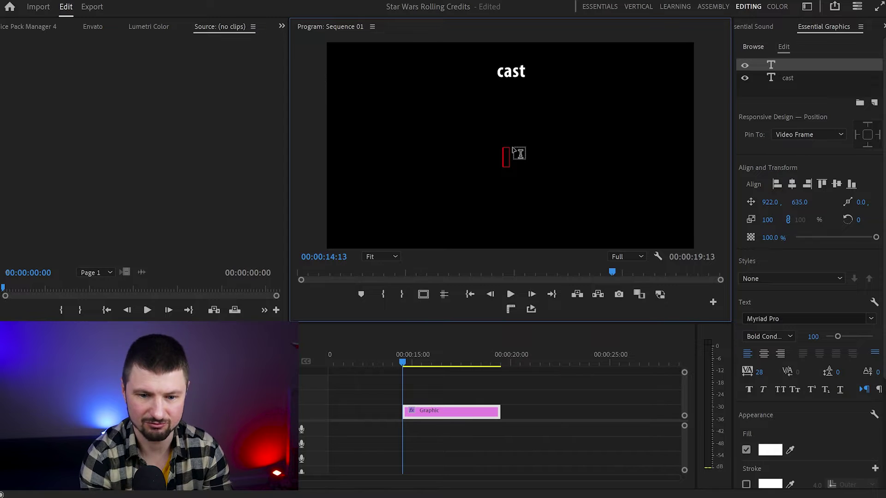
type("James Tarkowski")
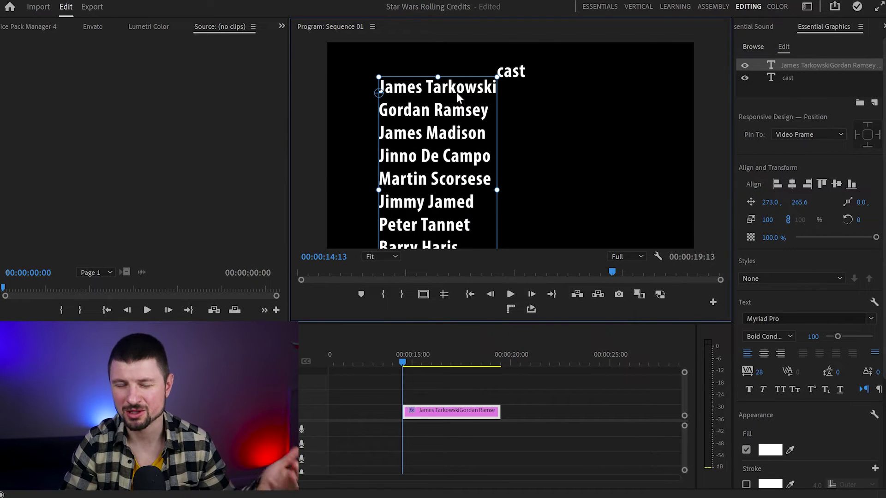
left_click_drag(441, 69, 445, 132)
left_click(528, 131)
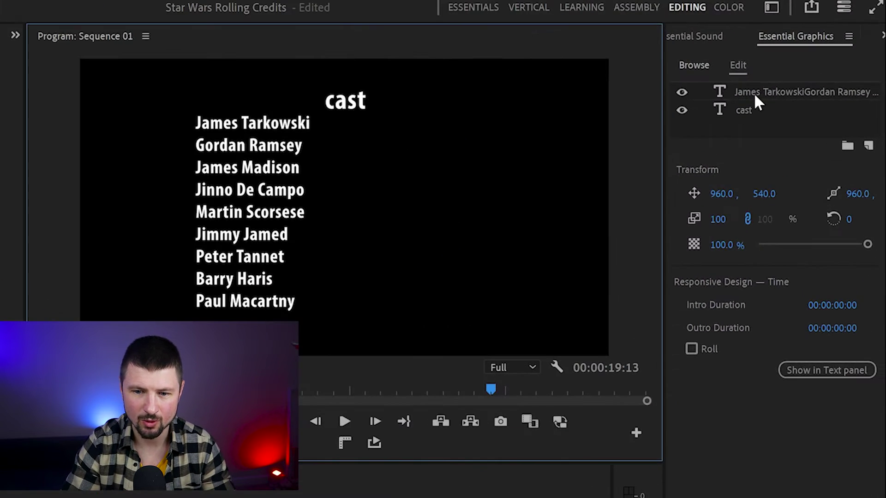
Duplicate the cast names layer and move the copy right of the names column for the roles.
left_click(795, 67)
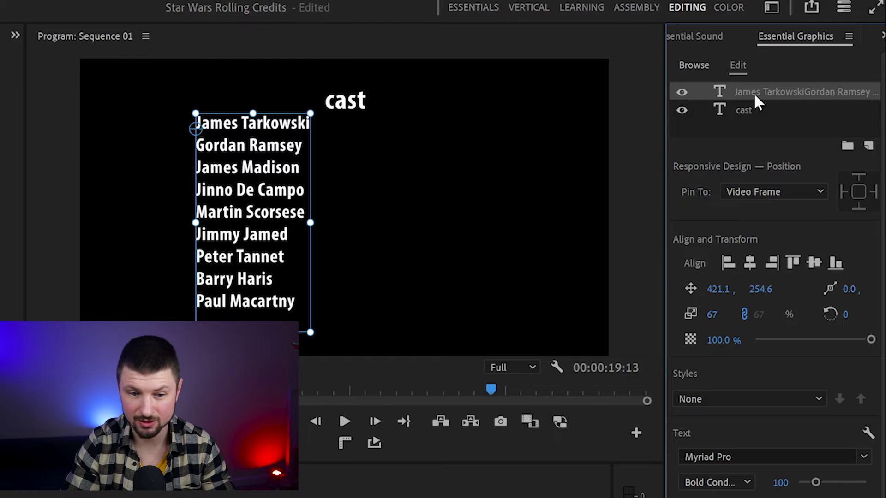
right_click(754, 92)
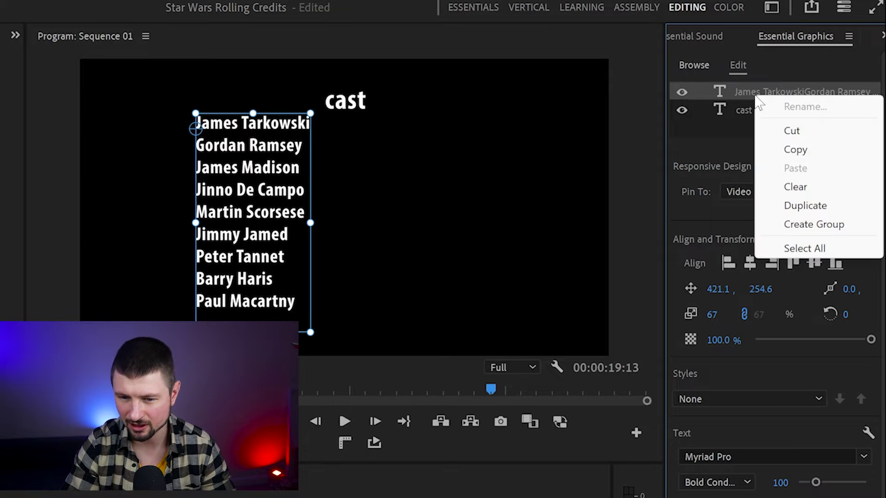
left_click(817, 206)
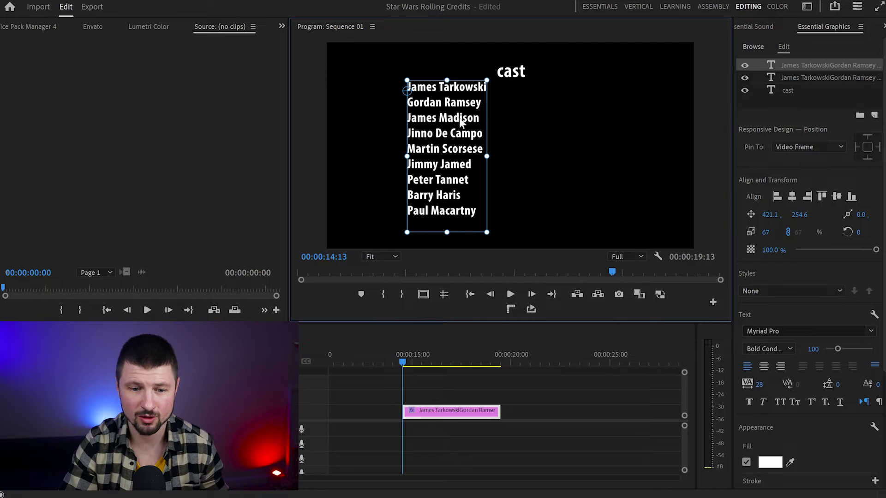
left_click_drag(459, 118, 584, 120)
left_click(644, 110)
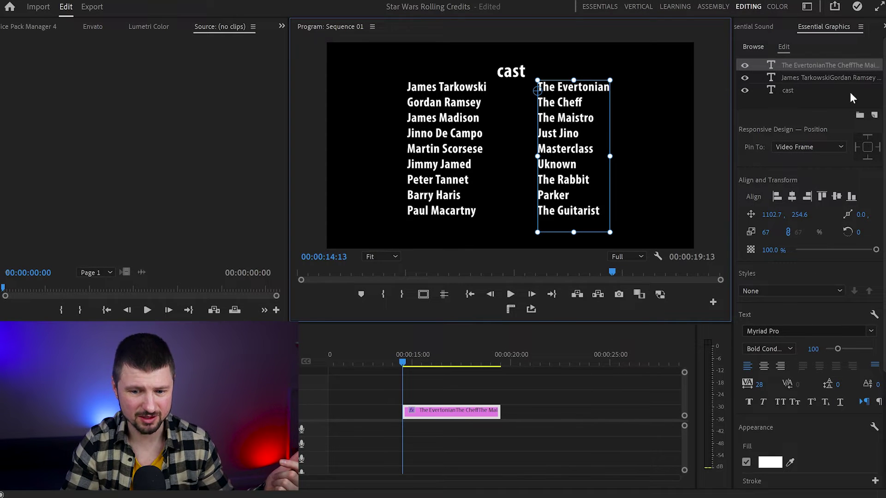
scroll(834, 436, "down", 1)
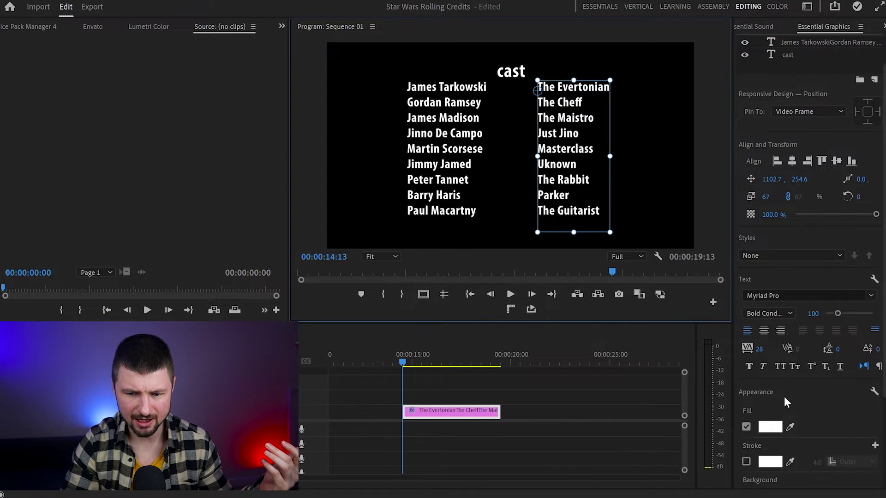
Make the roles column Faux Italic and set the graphic to Roll, starting and ending offscreen.
left_click(765, 366)
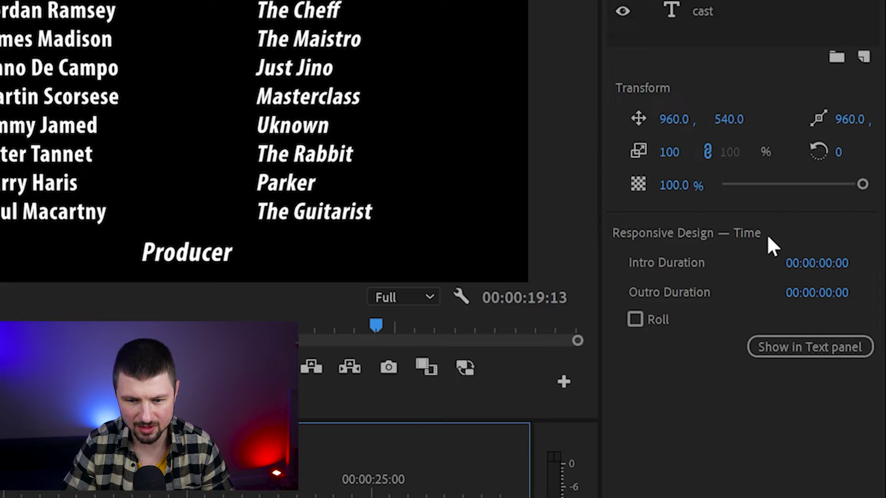
left_click(636, 319)
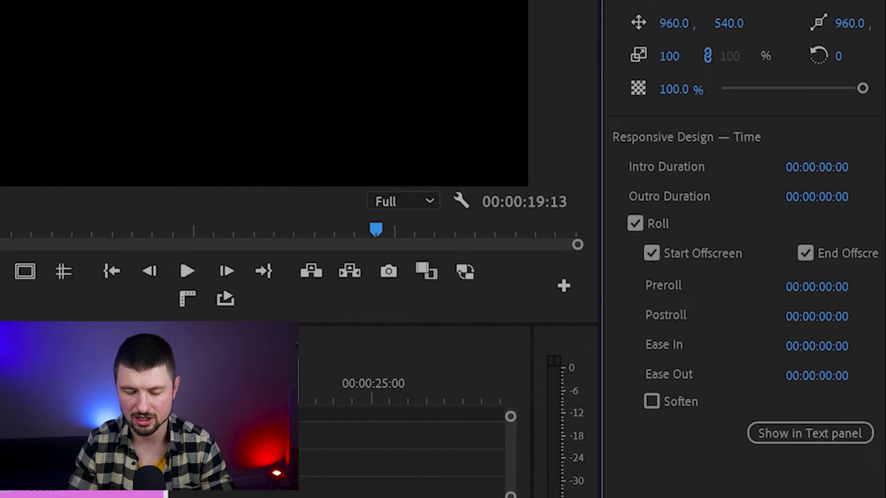
Play and stop the credits preview, then tick Soften under Roll in Essential Graphics.
key("space")
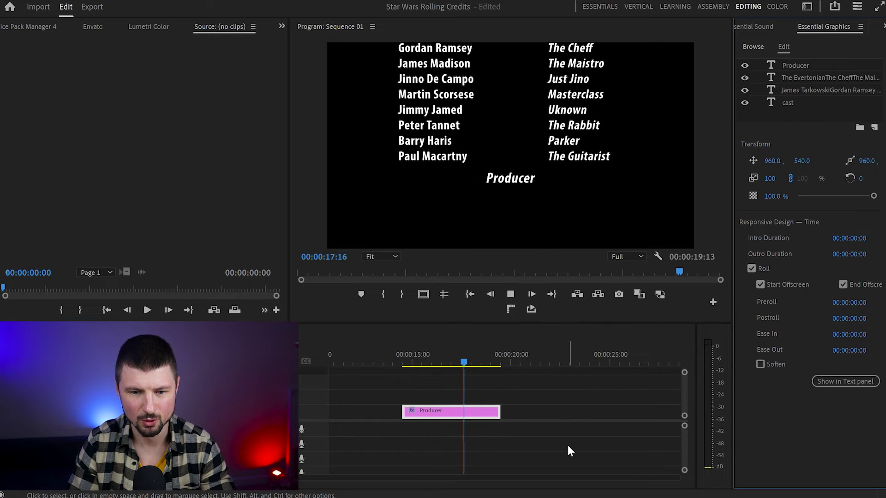
key("space")
left_click(567, 445)
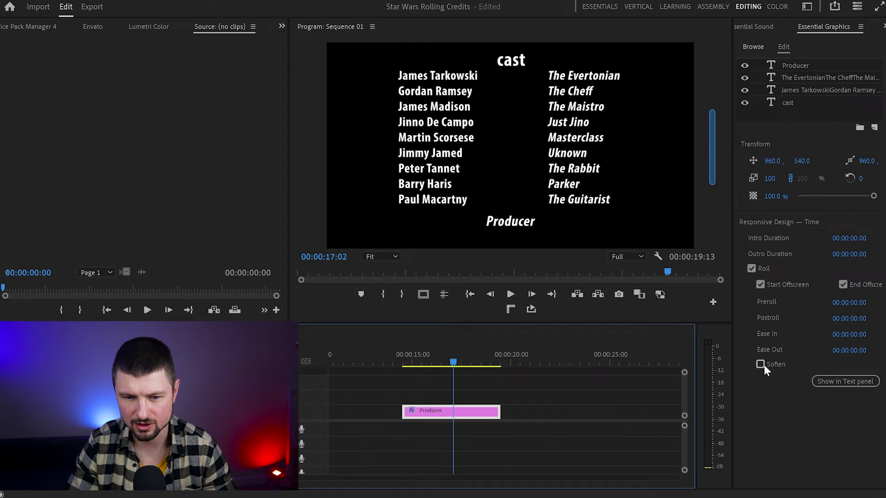
left_click(761, 365)
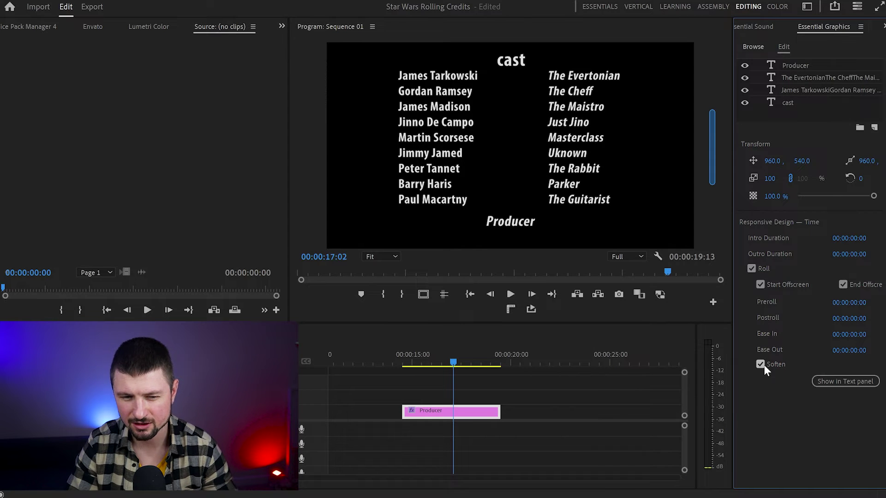
left_click(765, 365)
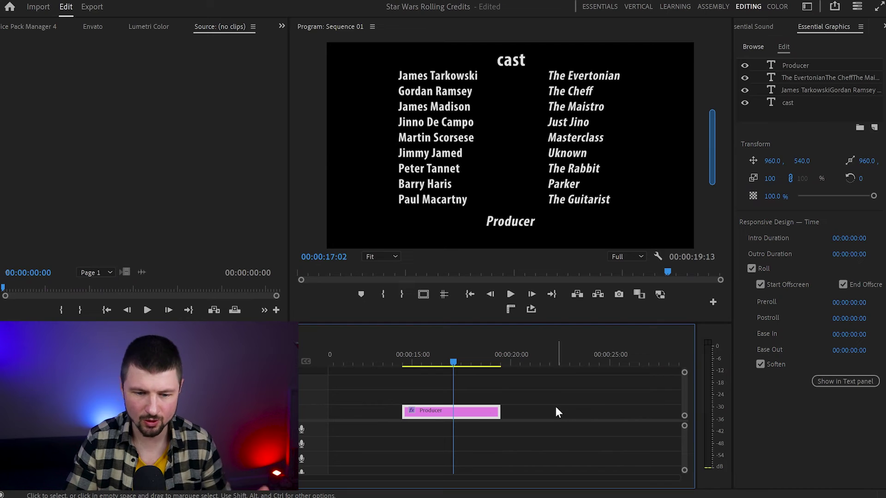
Lengthen the Producer clip to slow the roll and play it from the start.
left_click_drag(499, 411, 609, 409)
left_click_drag(443, 361, 397, 375)
key("space")
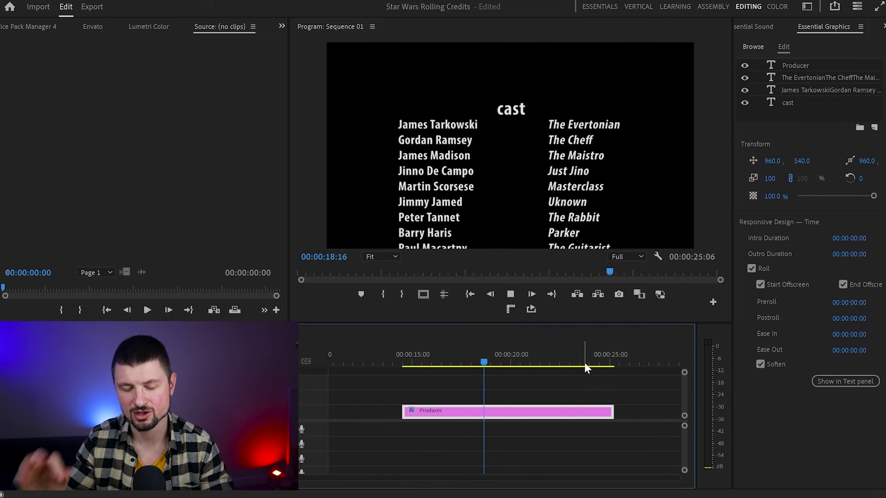
key("space")
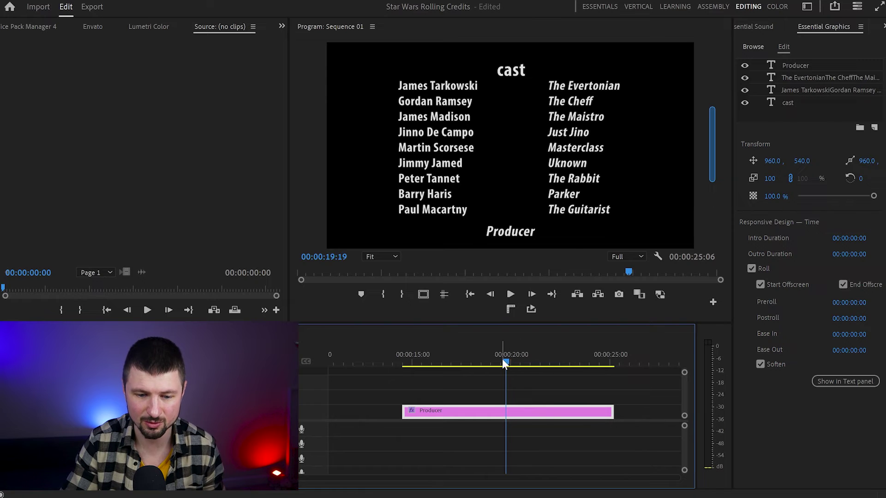
Trim the Producer clip shorter so the sequence ends at 00:00:18:18, and replay to check speed.
left_click_drag(504, 363, 476, 363)
left_click_drag(612, 411, 484, 411)
key("Up")
key("space")
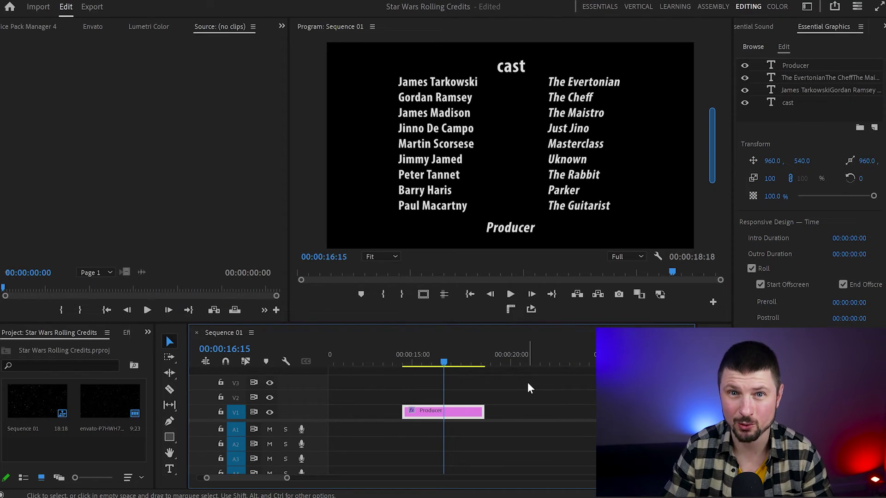
Search the Effects list for '3d' and apply Basic 3D to the Producer clip.
left_click(124, 333)
left_click(37, 348)
type("3d")
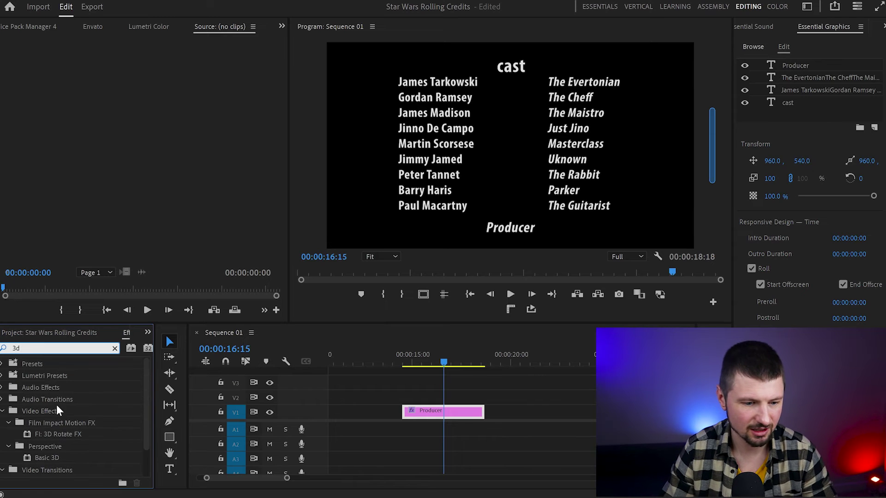
scroll(56, 405, "down", 1)
left_click_drag(59, 444, 425, 417)
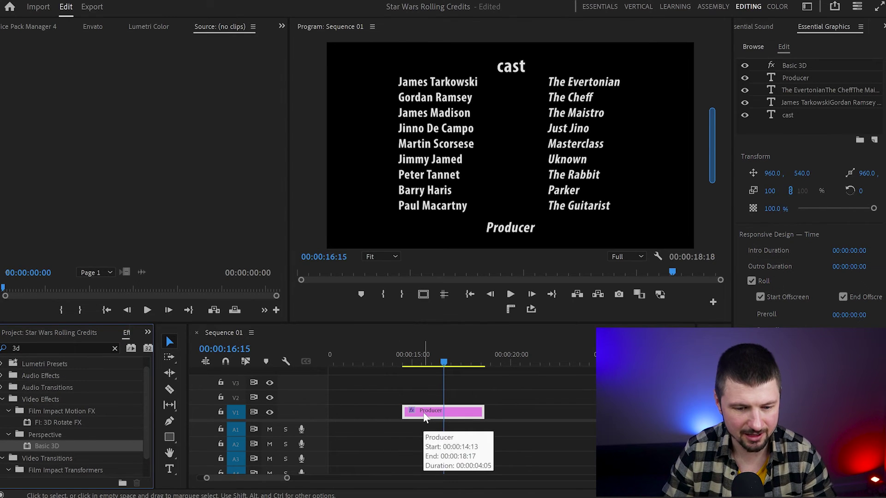
In Effect Controls, set the Basic 3D Tilt to -31 and Motion Scale to 144.
left_click(282, 26)
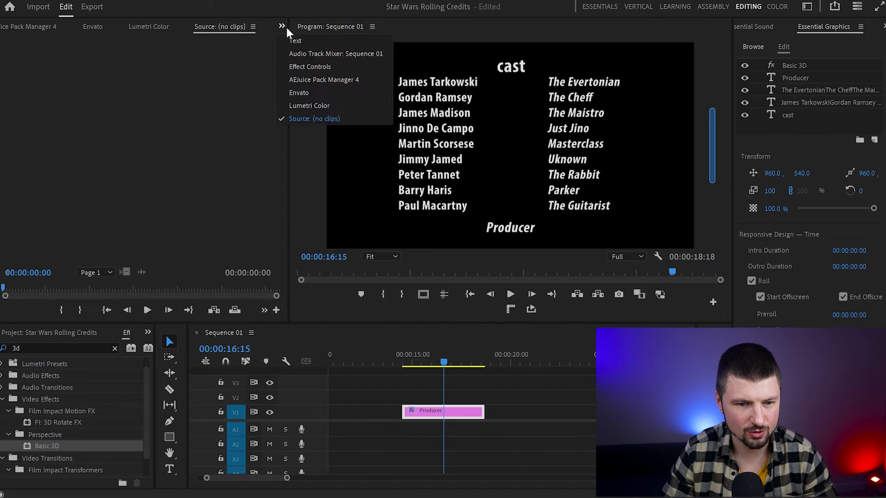
left_click(323, 62)
left_click(462, 415)
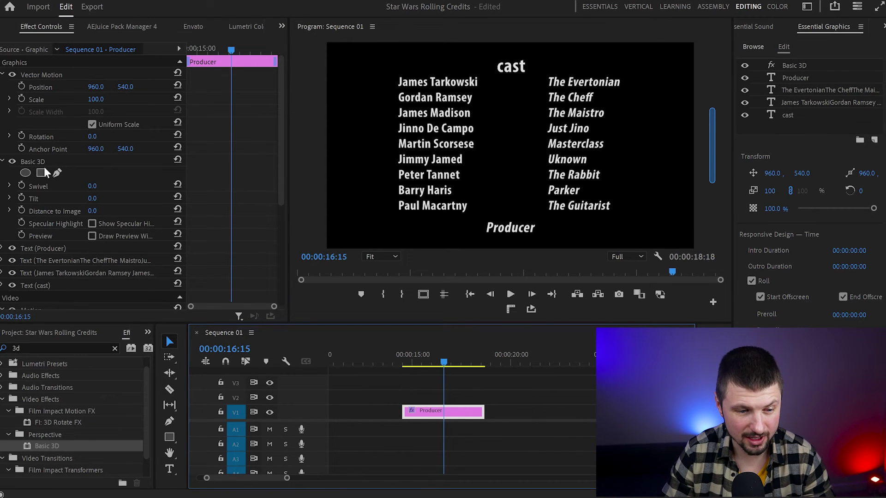
left_click_drag(92, 199, 77, 199)
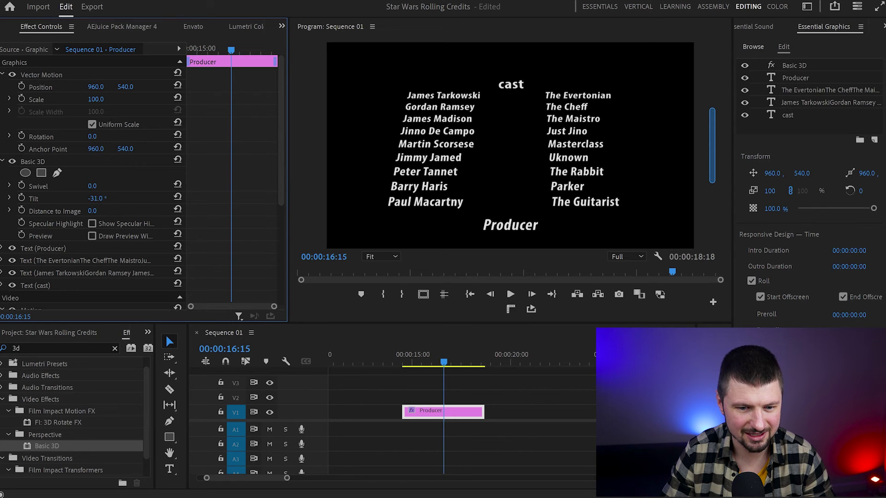
scroll(211, 179, "down", 5)
scroll(212, 179, "down", 3)
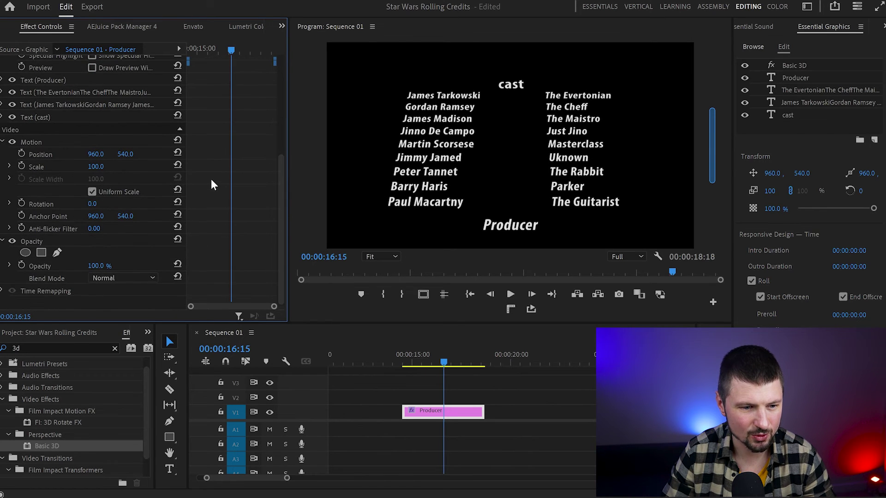
left_click_drag(97, 167, 117, 167)
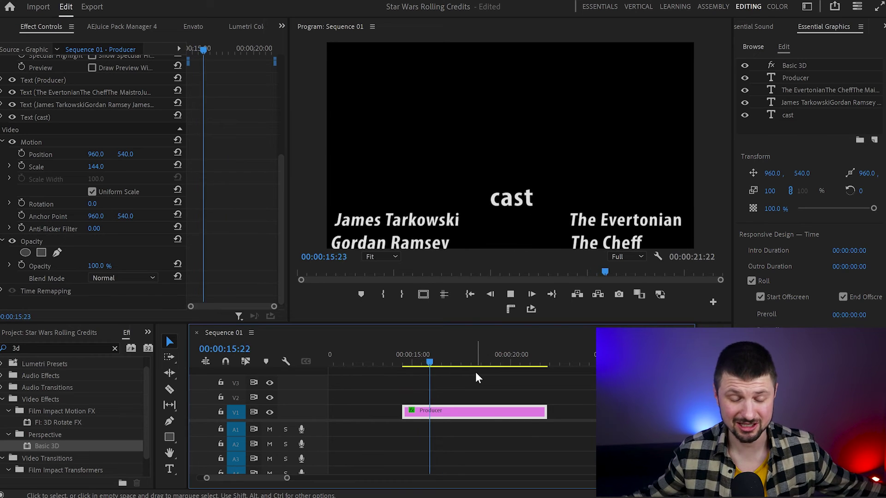